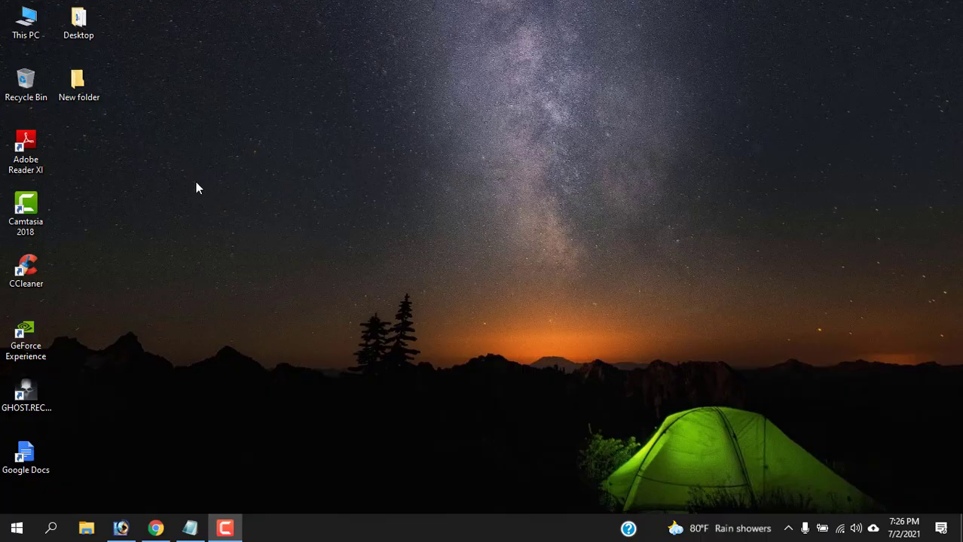
Step: Open the empty New folder on the desktop in File Explorer
{"action": "double_click", "coordinate": [93, 83]}
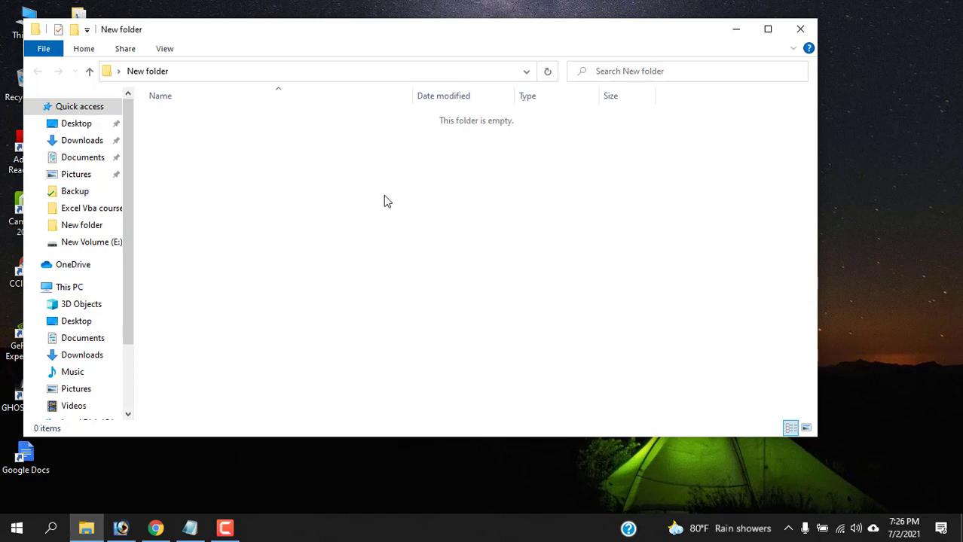
Step: Save a blank Book1 as an Excel Macro-Enabled Workbook in New folder, then reopen it
{"action": "left_click", "coordinate": [272, 230]}
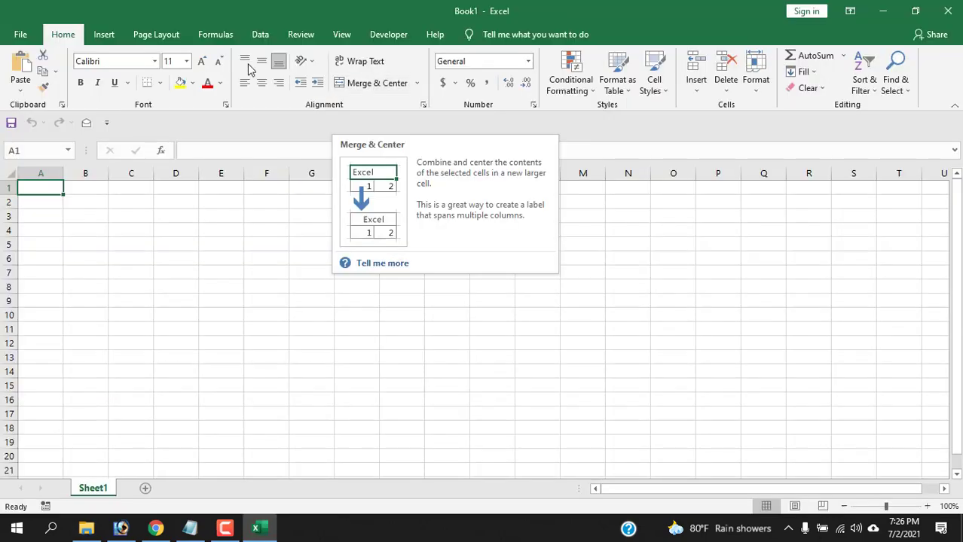
{"action": "left_click", "coordinate": [24, 35]}
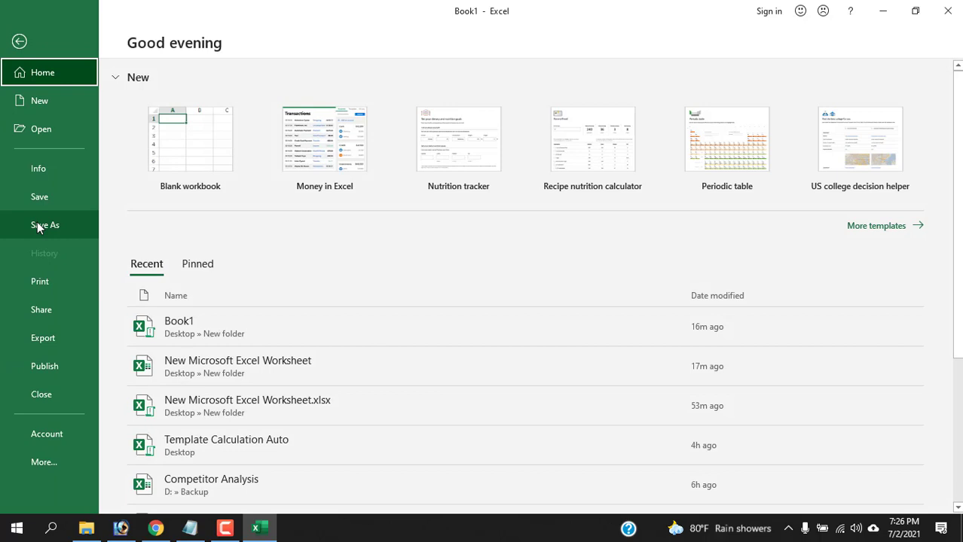
{"action": "left_click", "coordinate": [48, 226]}
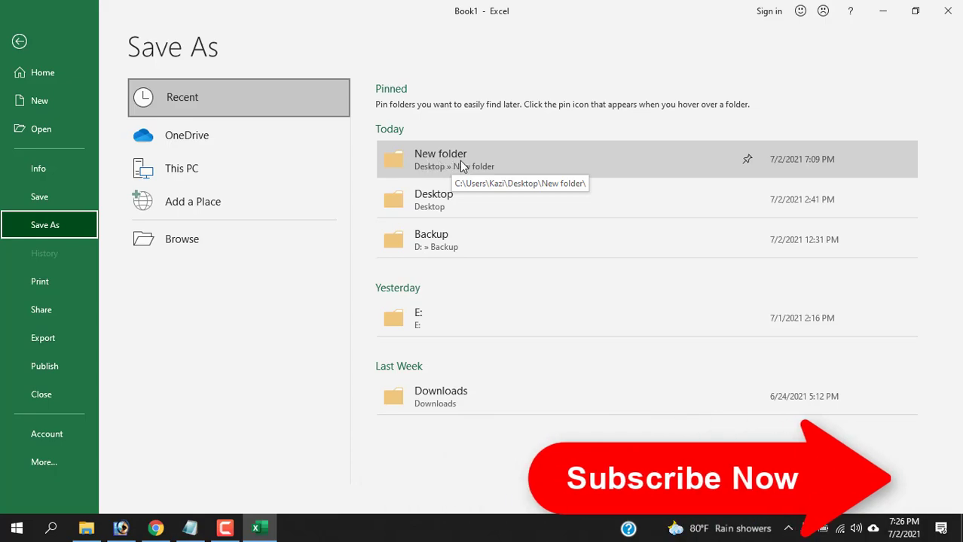
{"action": "left_click", "coordinate": [461, 166]}
{"action": "left_click", "coordinate": [200, 264]}
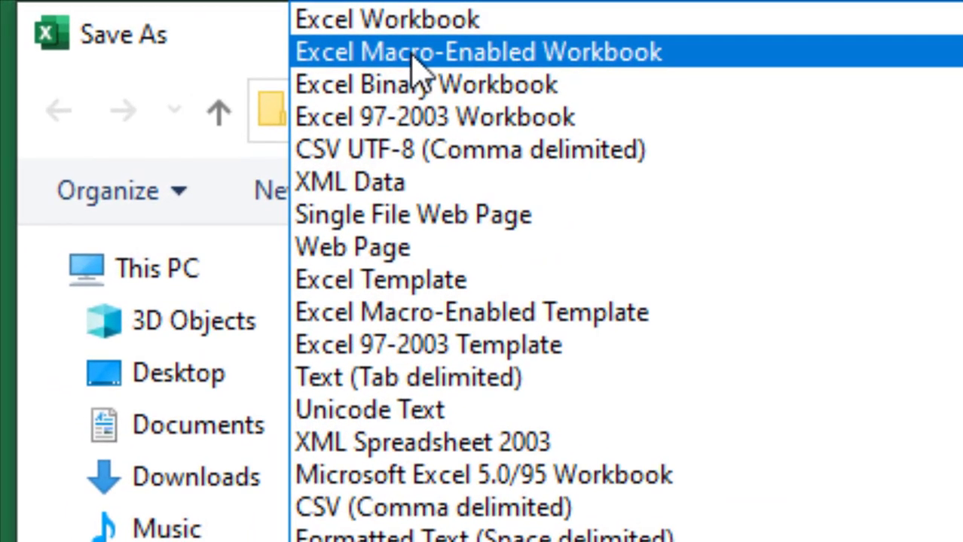
{"action": "left_click", "coordinate": [419, 60]}
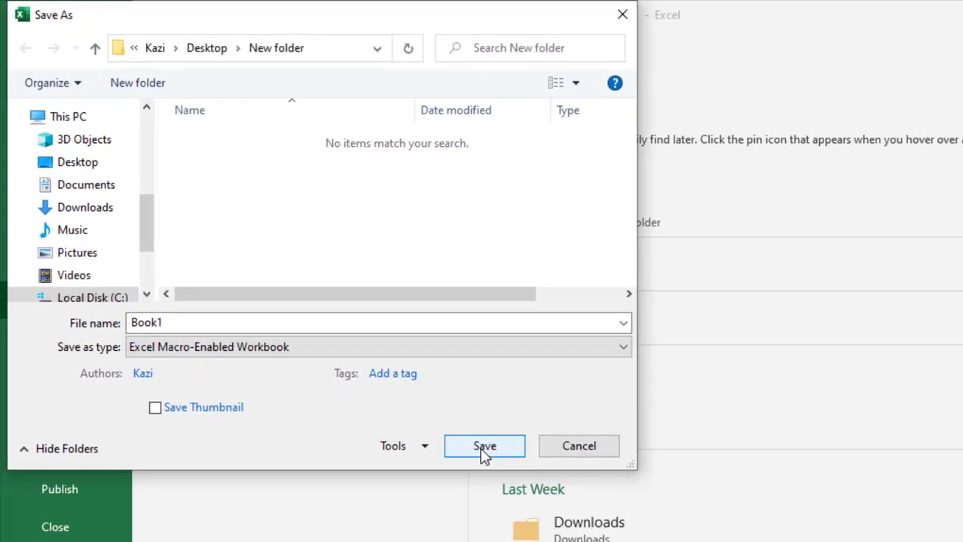
{"action": "left_click", "coordinate": [485, 447]}
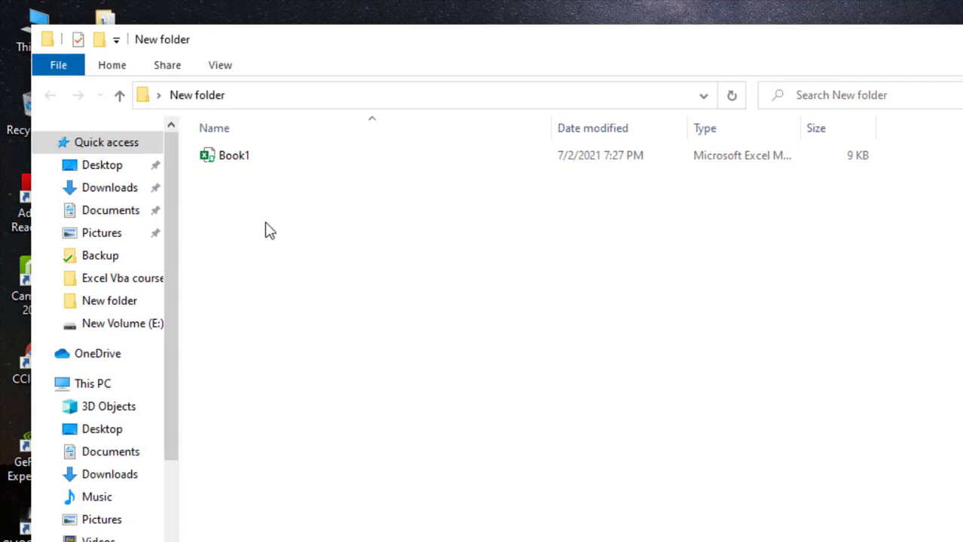
{"action": "double_click", "coordinate": [236, 162]}
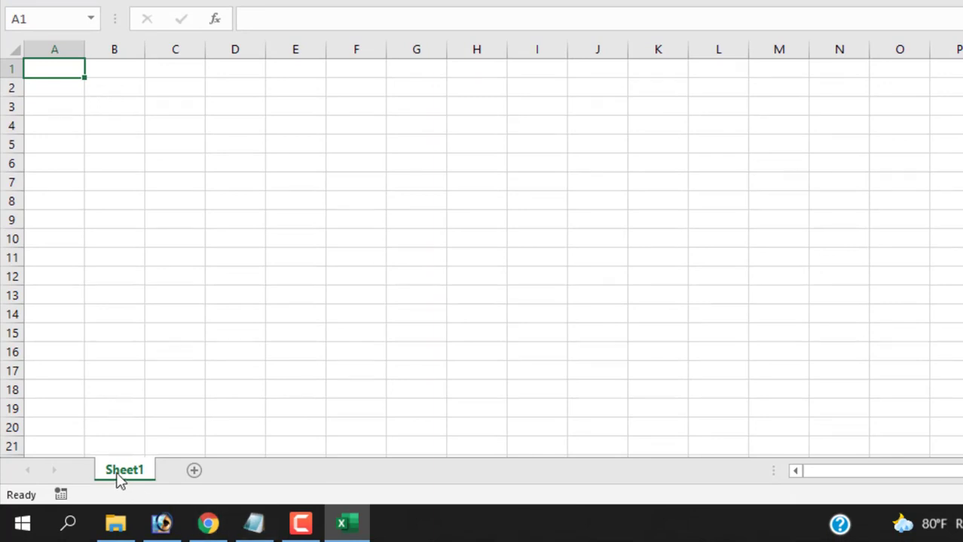
Step: Paste the Worksheet_Change and MakeFolders macro code into Sheet1's code module, then return to Excel
{"action": "right_click", "coordinate": [121, 480]}
{"action": "left_click", "coordinate": [172, 342]}
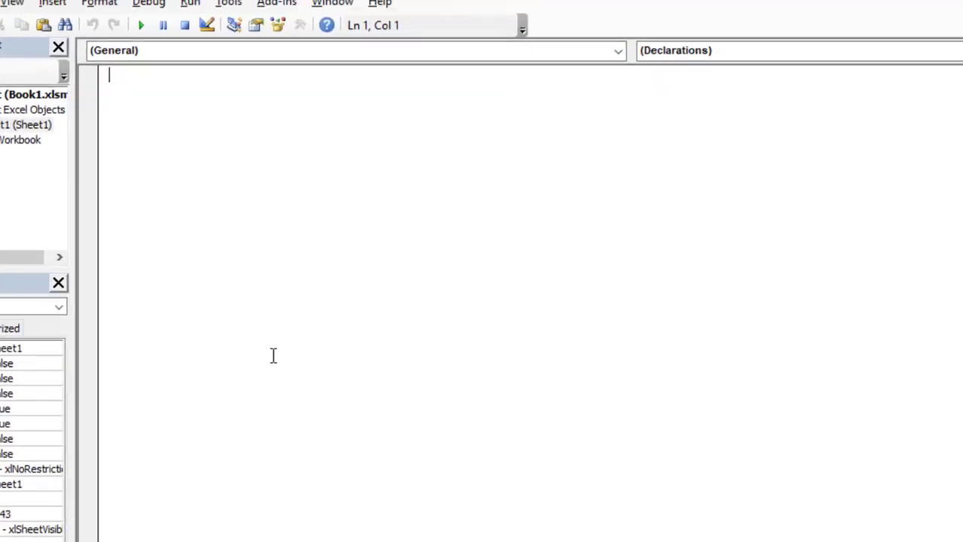
{"action": "key", "text": "ctrl+v"}
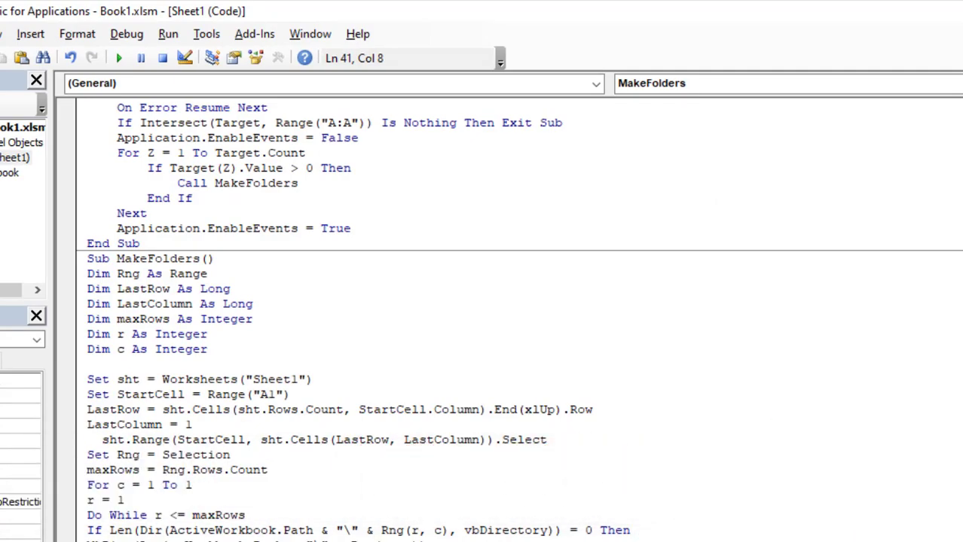
{"action": "left_click", "coordinate": [9, 27]}
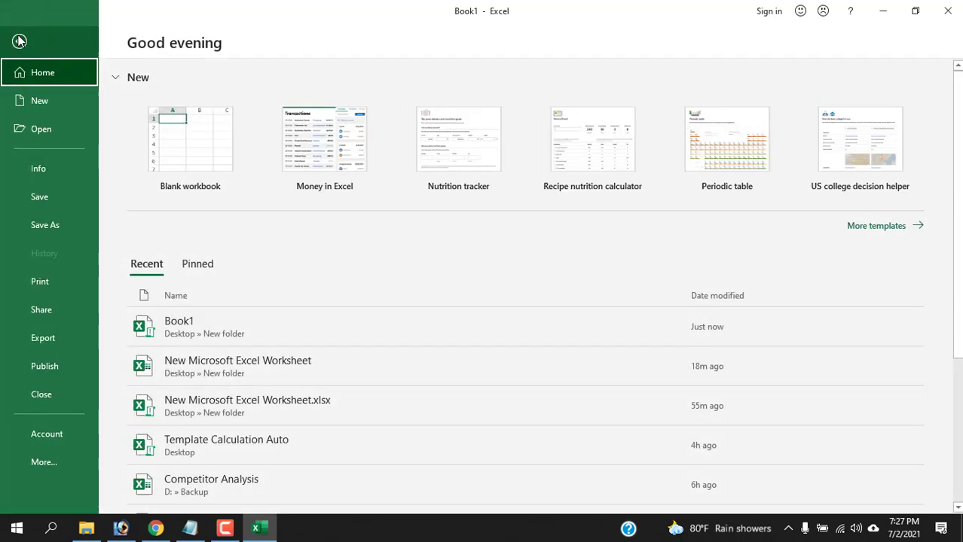
Step: Enter 1 in A1 and confirm a folder named 1 appears in New folder
{"action": "key", "text": "Escape"}
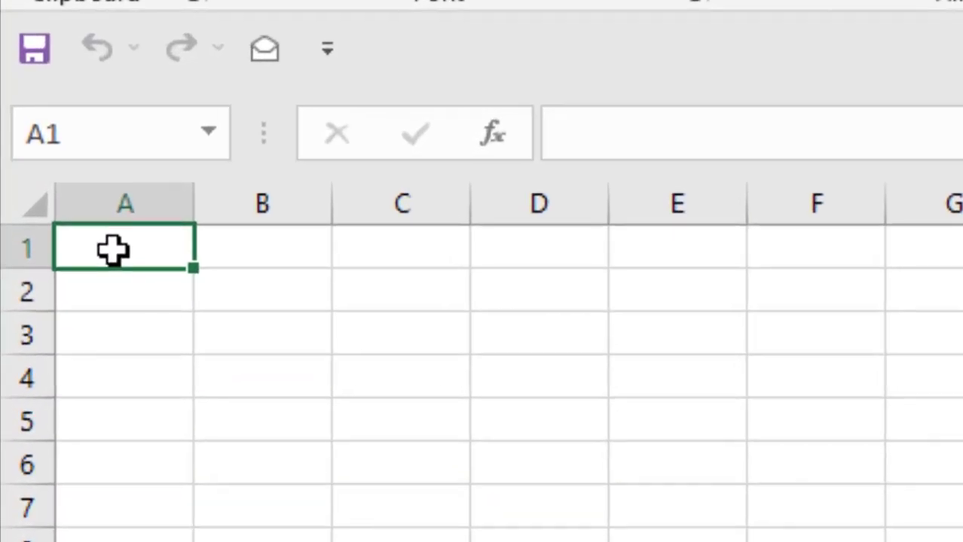
{"action": "type", "text": "1"}
{"action": "key", "text": "Return"}
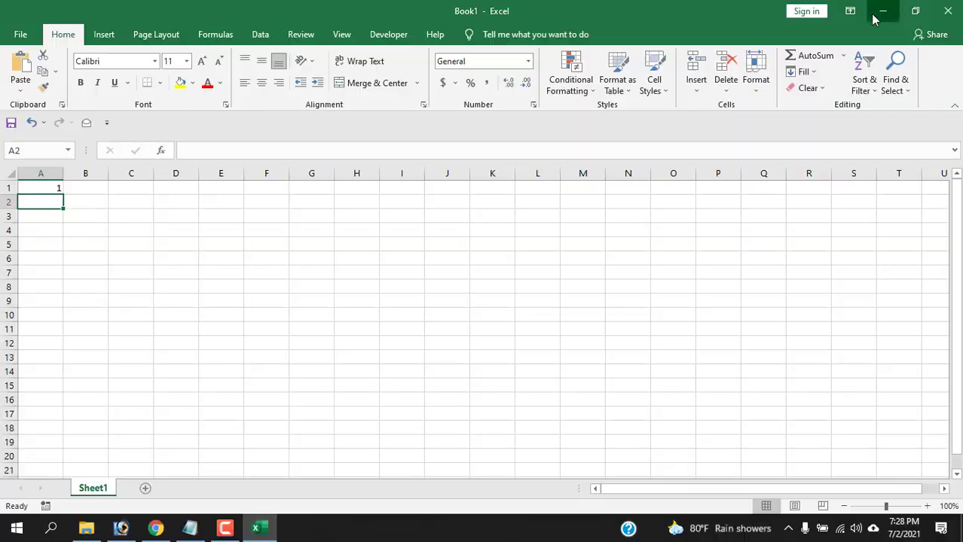
{"action": "left_click", "coordinate": [947, 10]}
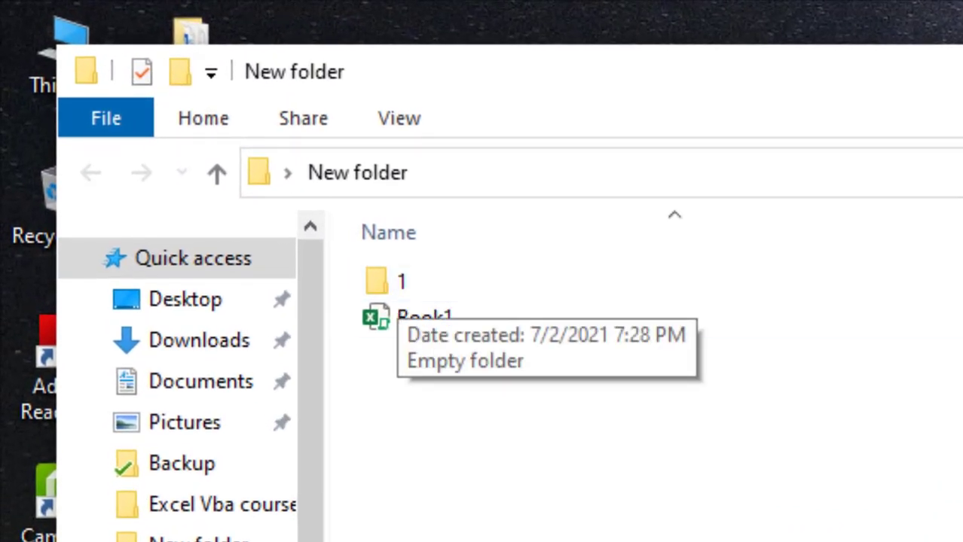
{"action": "key", "text": "alt+Tab"}
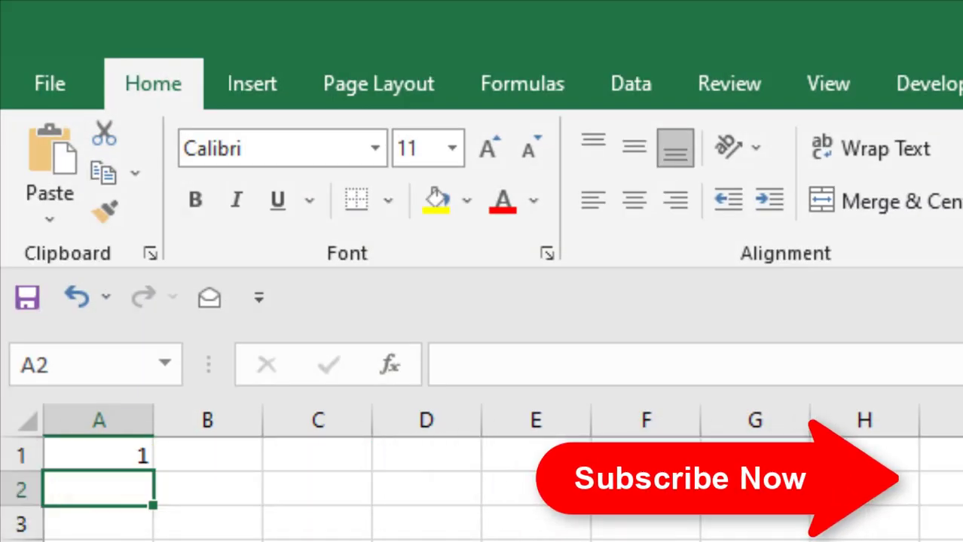
Step: Enter Excel in A2 and VBA in A3 to create those folders
{"action": "type", "text": "Ex"}
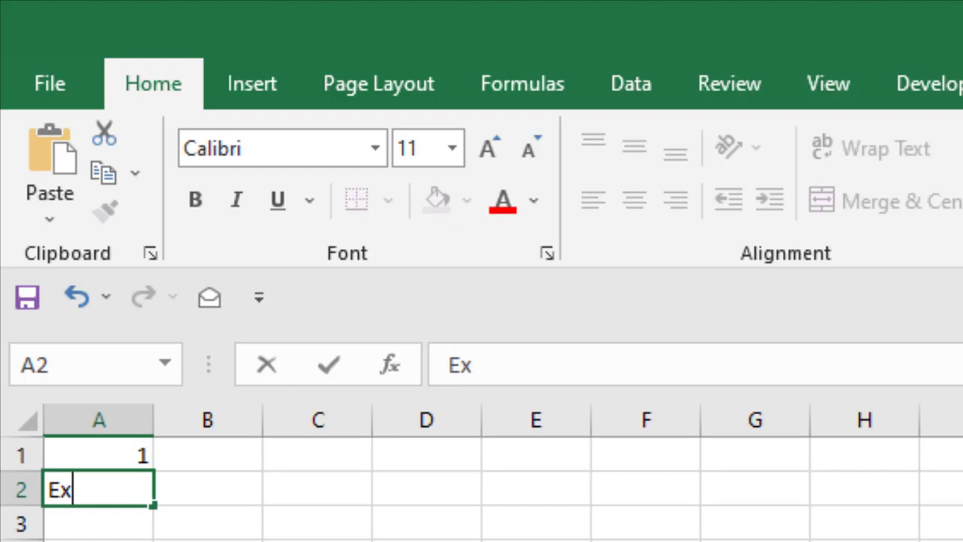
{"action": "type", "text": "cel"}
{"action": "key", "text": "Return"}
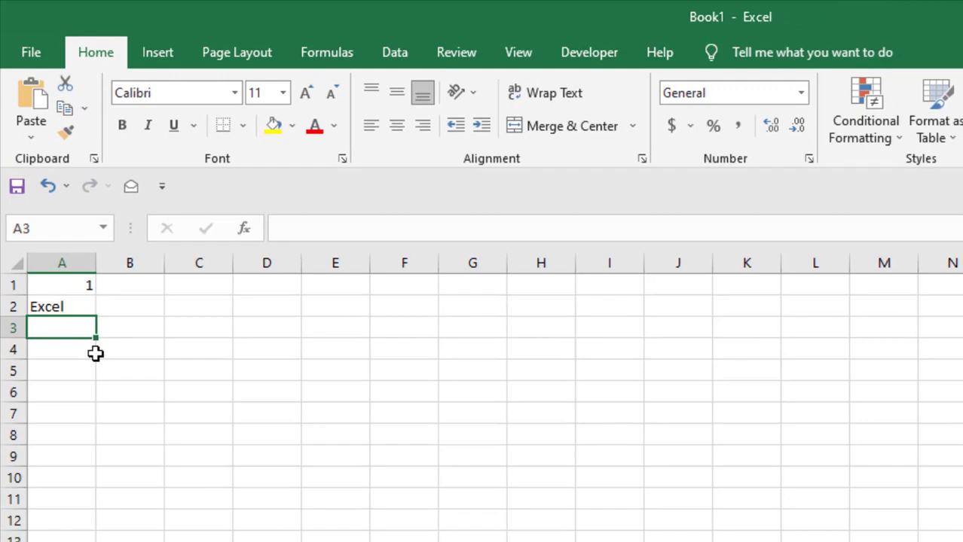
{"action": "type", "text": "VBA"}
{"action": "key", "text": "Return"}
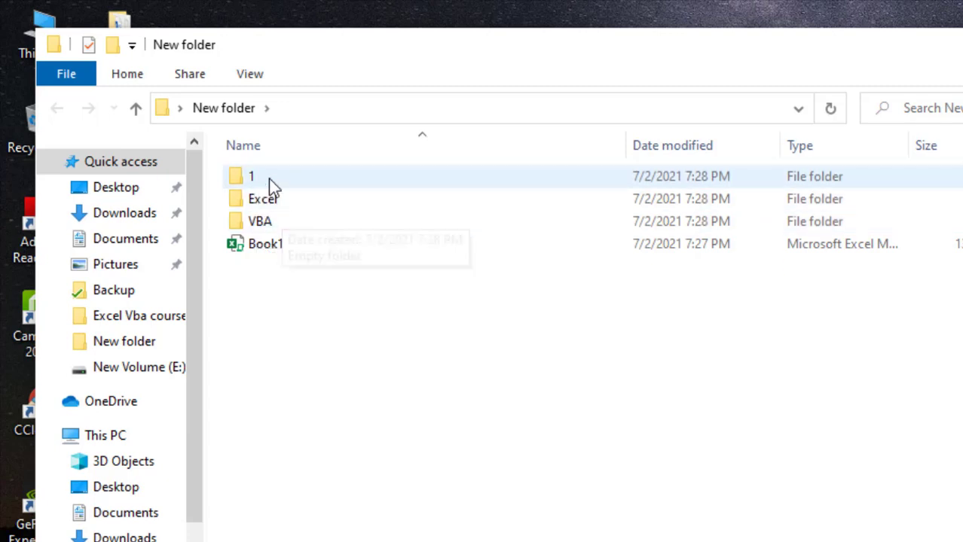
Step: Create a new empty text document inside the Excel folder
{"action": "double_click", "coordinate": [290, 213]}
{"action": "right_click", "coordinate": [303, 238]}
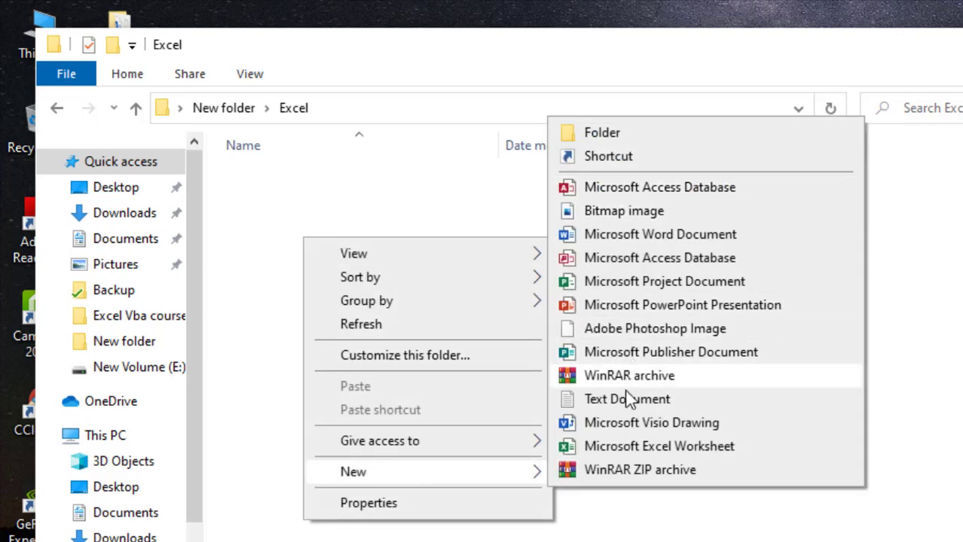
{"action": "left_click", "coordinate": [623, 399]}
{"action": "left_click", "coordinate": [328, 293]}
{"action": "left_click", "coordinate": [135, 108]}
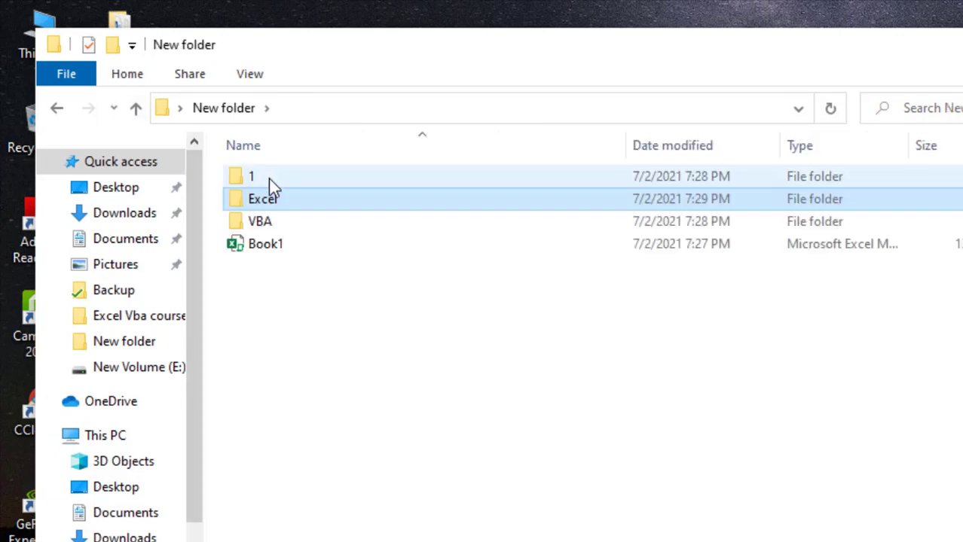
{"action": "double_click", "coordinate": [276, 200]}
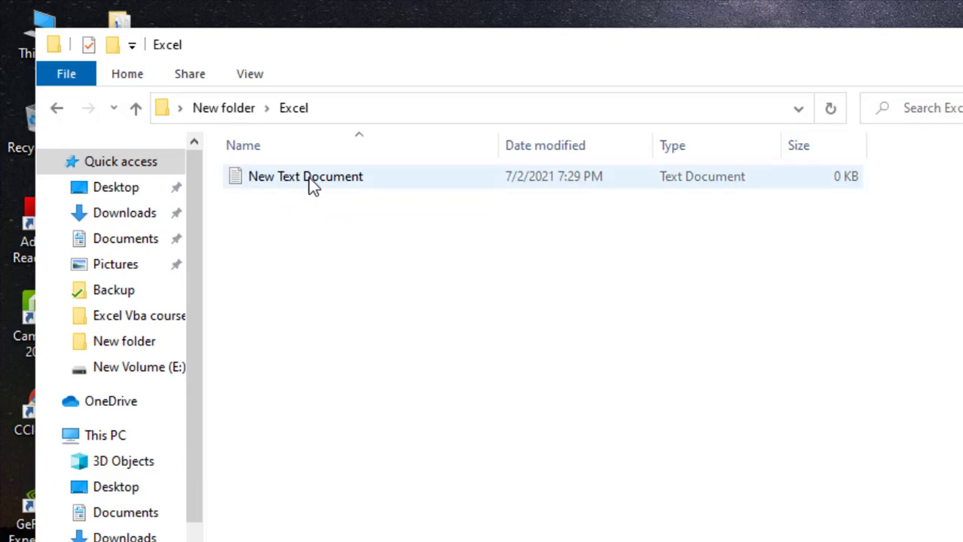
{"action": "left_click", "coordinate": [215, 112]}
Step: Reopen Book1, enter sds in A4, and check New folder for the sds folder
{"action": "double_click", "coordinate": [265, 244]}
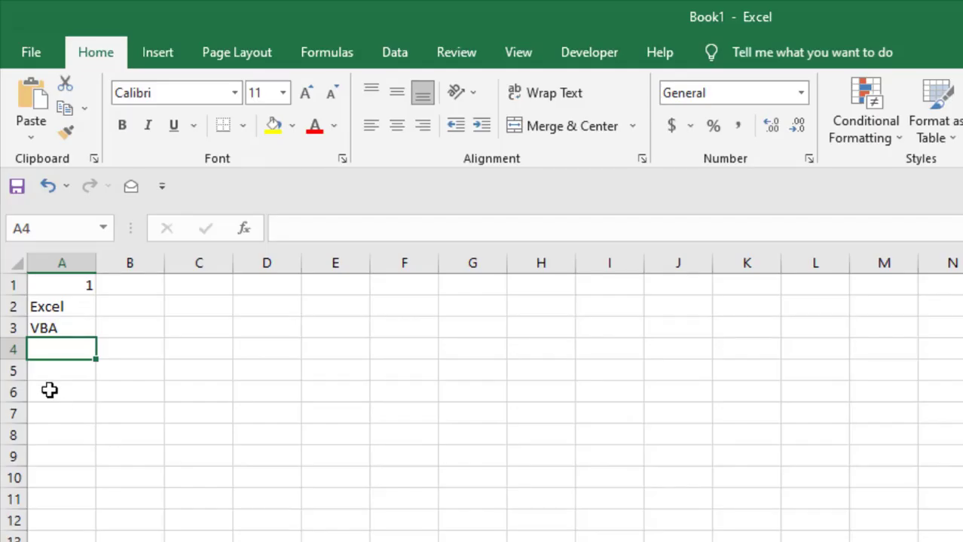
{"action": "type", "text": "sds"}
{"action": "key", "text": "Return"}
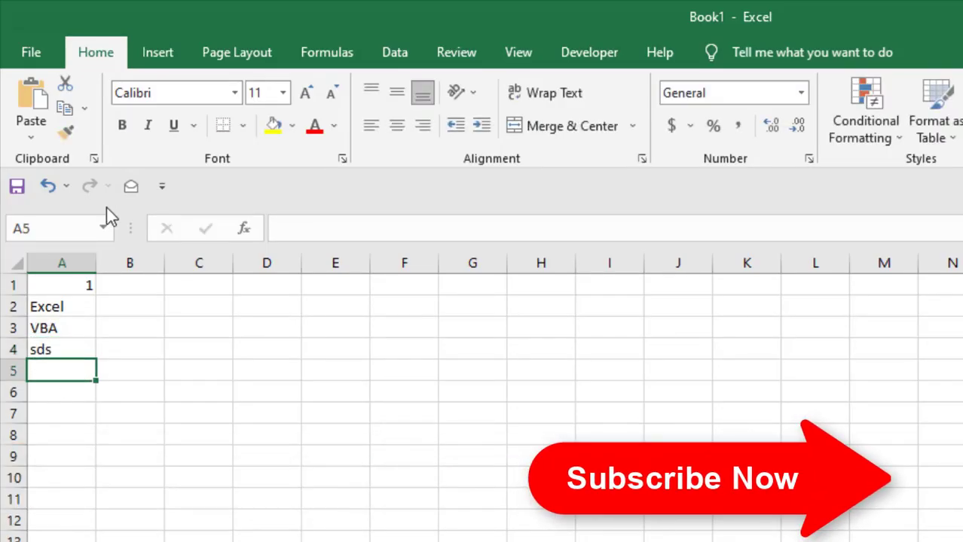
{"action": "key", "text": "alt+Tab"}
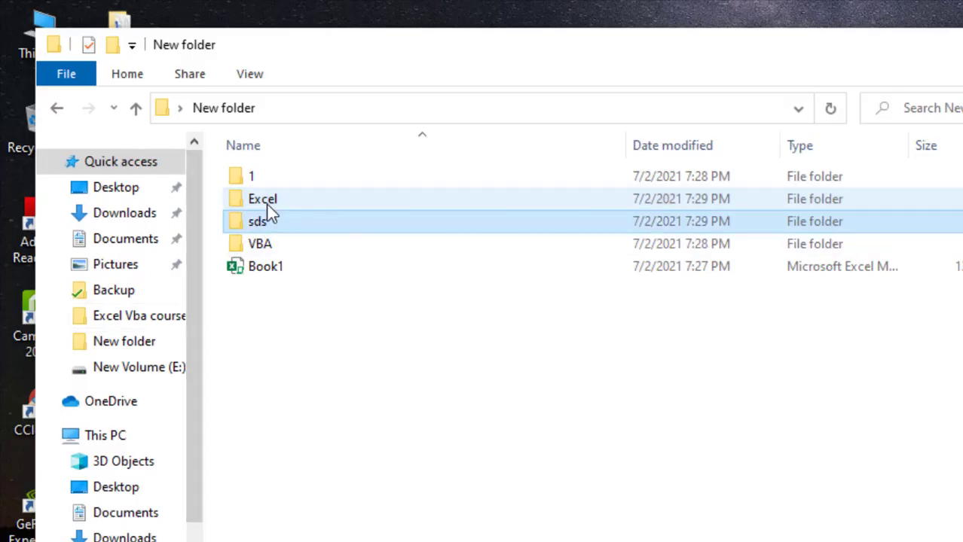
{"action": "double_click", "coordinate": [269, 201]}
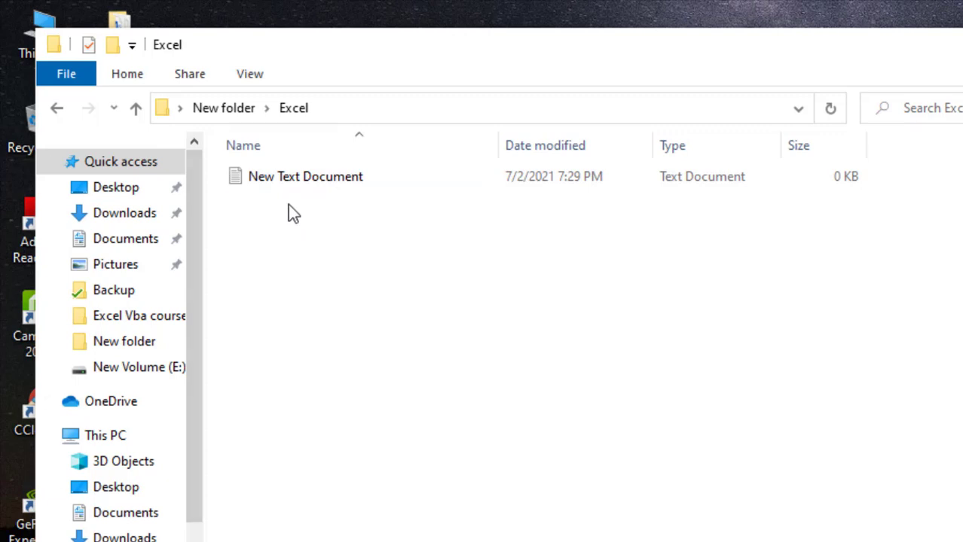
{"action": "left_click", "coordinate": [136, 109]}
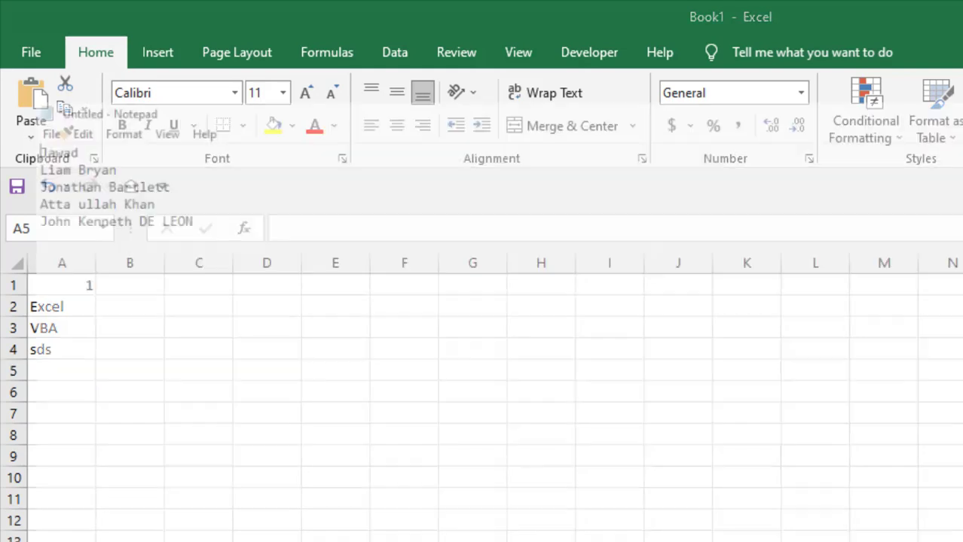
Step: Paste the copied list of names into A5:A9 and enter Folder 2 in A10
{"action": "key", "text": "ctrl+a"}
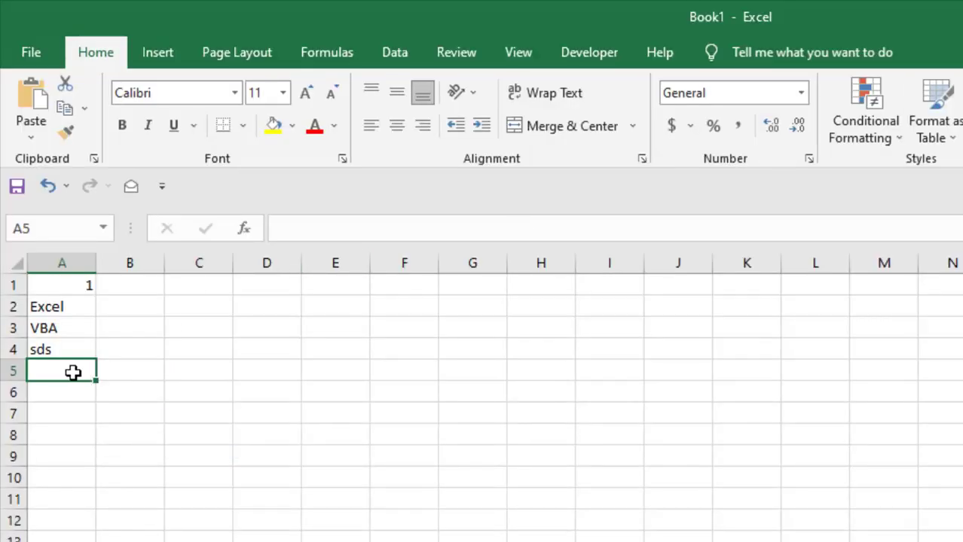
{"action": "right_click", "coordinate": [73, 373]}
{"action": "left_click", "coordinate": [113, 377]}
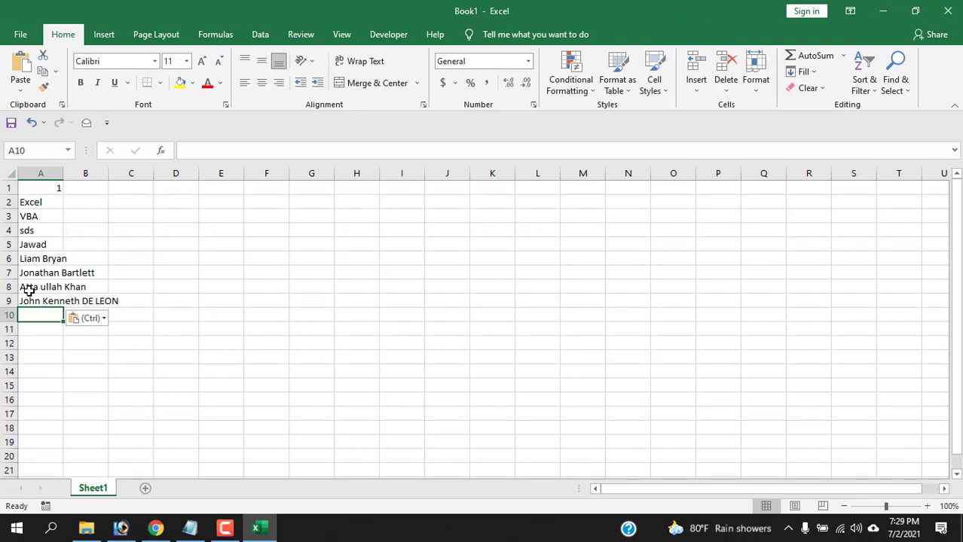
{"action": "type", "text": "Folder 2"}
{"action": "key", "text": "Return"}
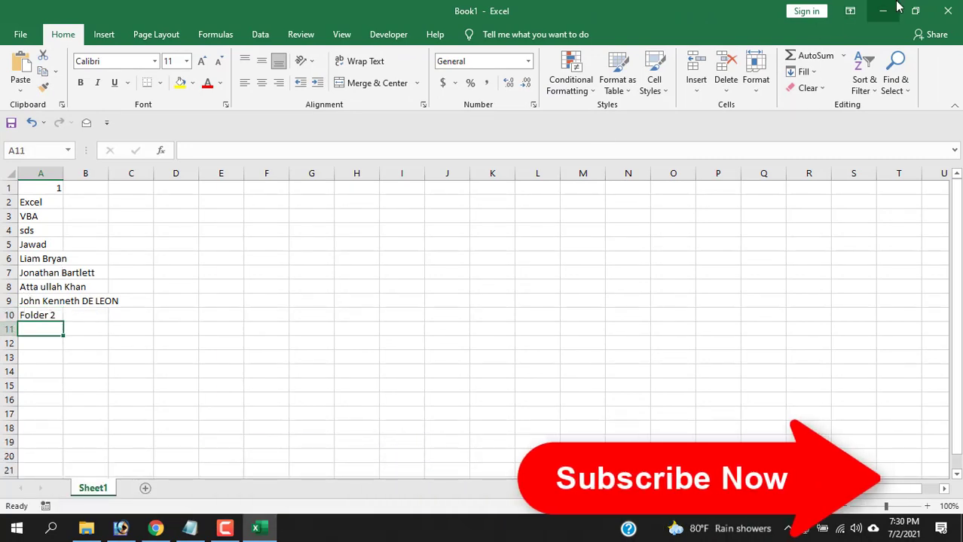
Step: Reopen Book1 from New folder, enter Goodbye in A11, and check for the Goodbye folder
{"action": "left_click", "coordinate": [897, 6]}
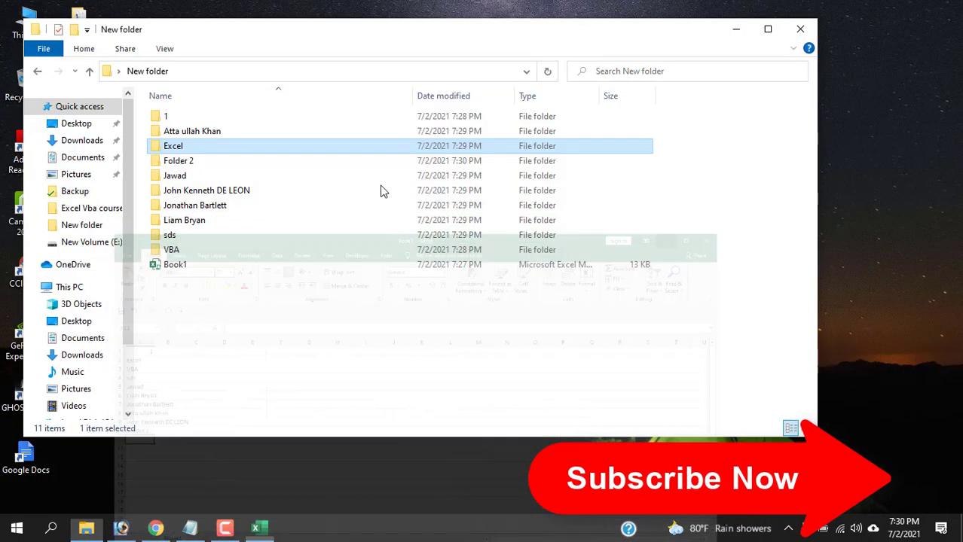
{"action": "left_click", "coordinate": [180, 161]}
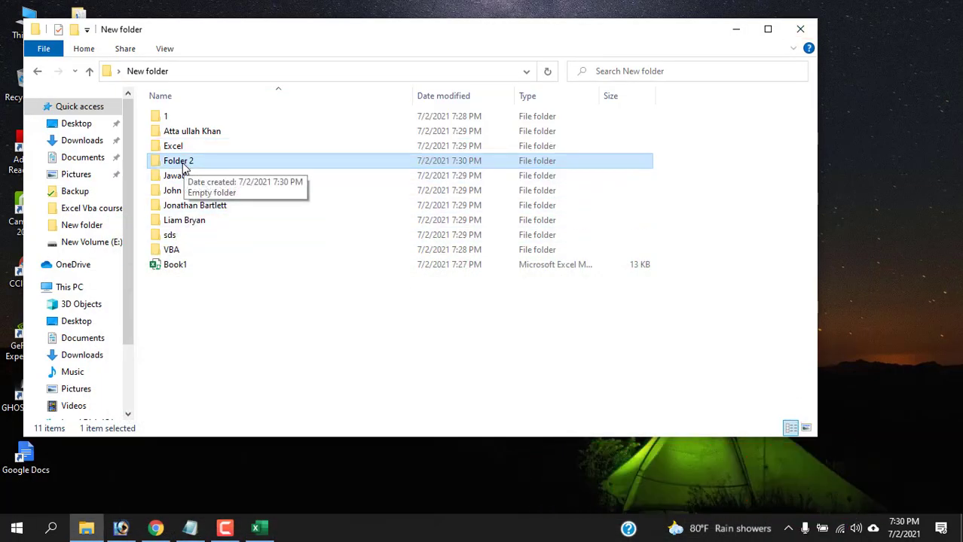
{"action": "left_click", "coordinate": [169, 269]}
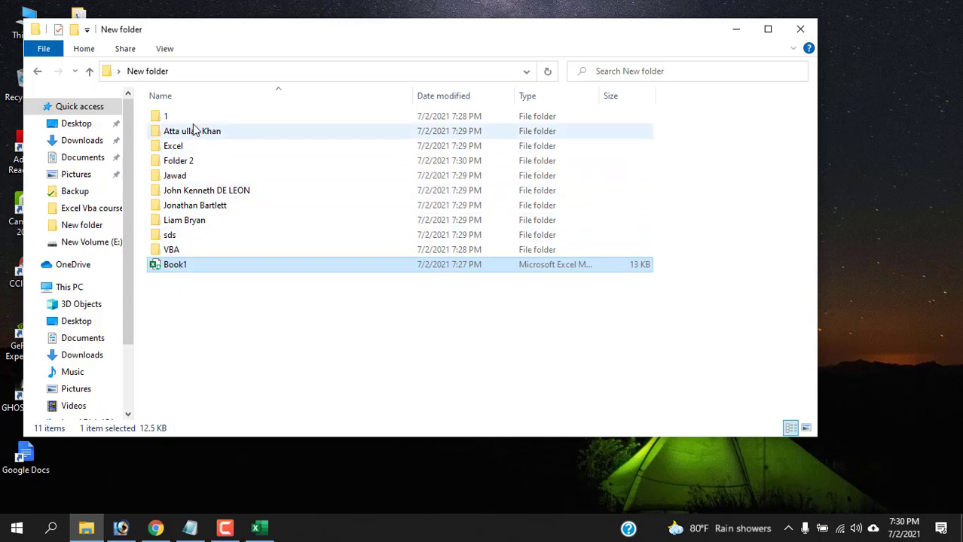
{"action": "double_click", "coordinate": [207, 270]}
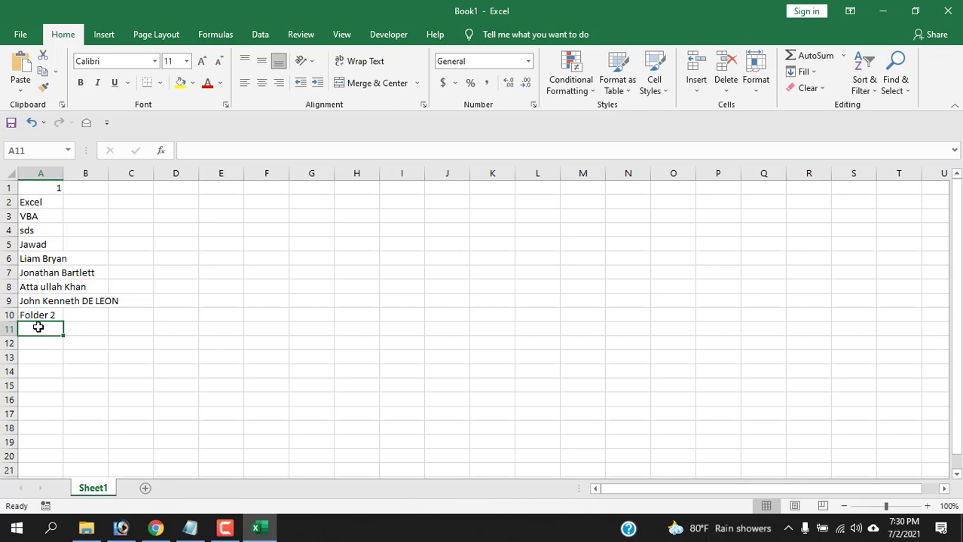
{"action": "type", "text": "G"}
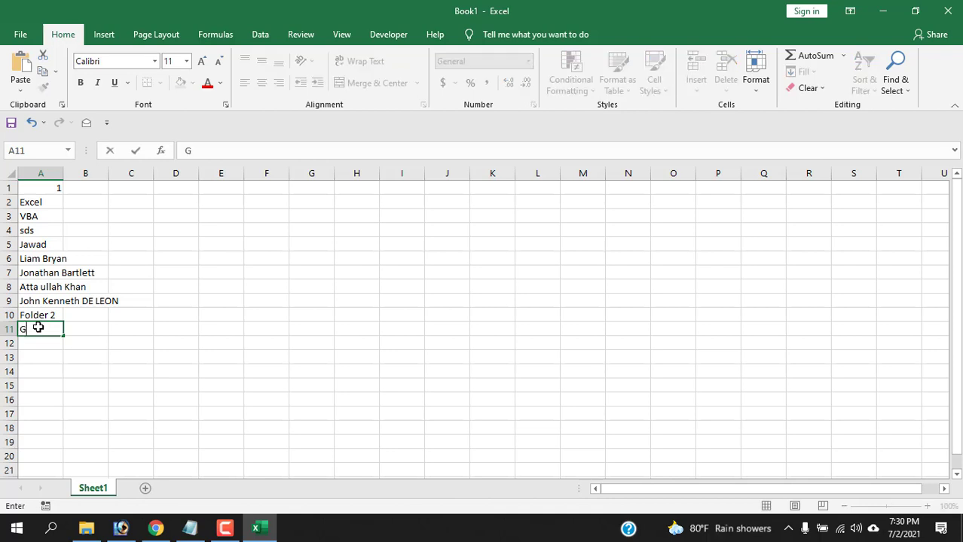
{"action": "type", "text": "oodbye"}
{"action": "key", "text": "Return"}
{"action": "key", "text": "alt+Tab"}
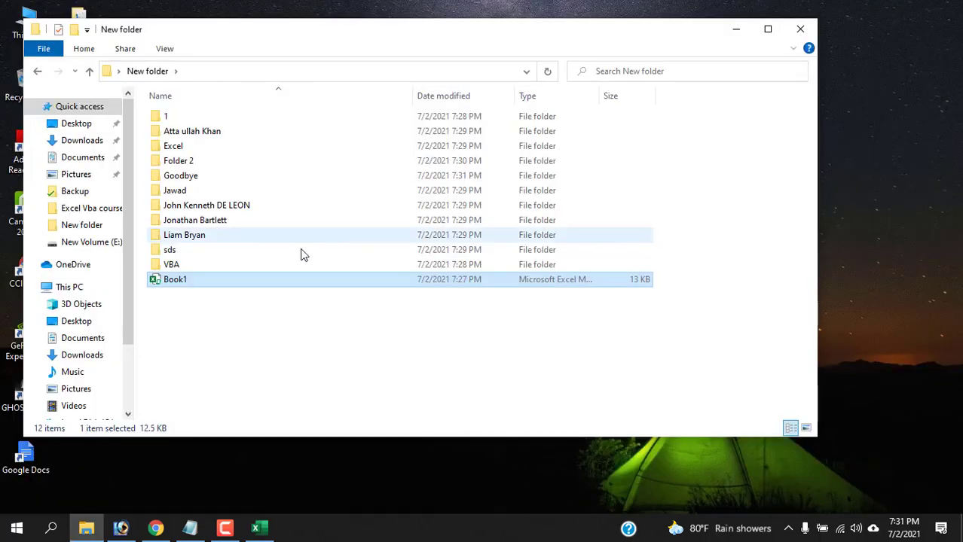
{"action": "left_click", "coordinate": [192, 181]}
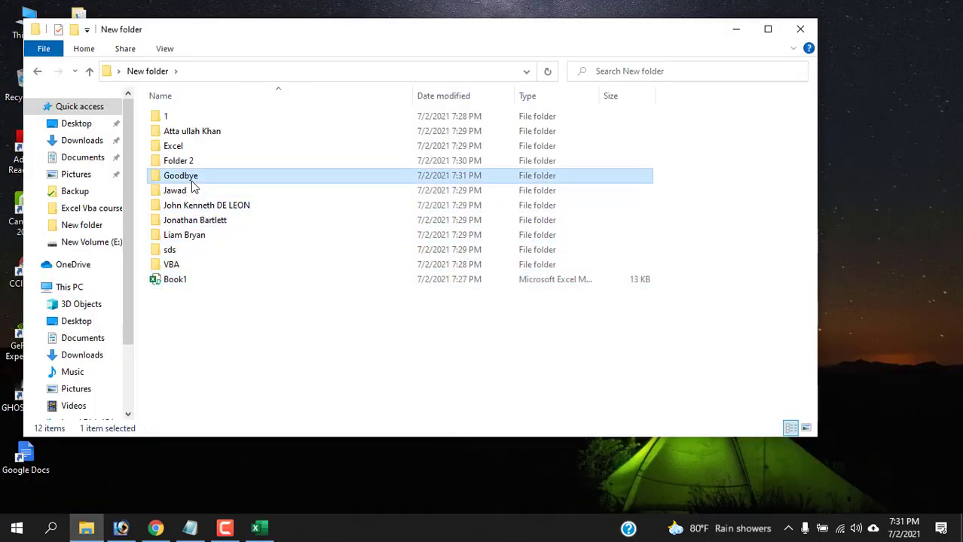